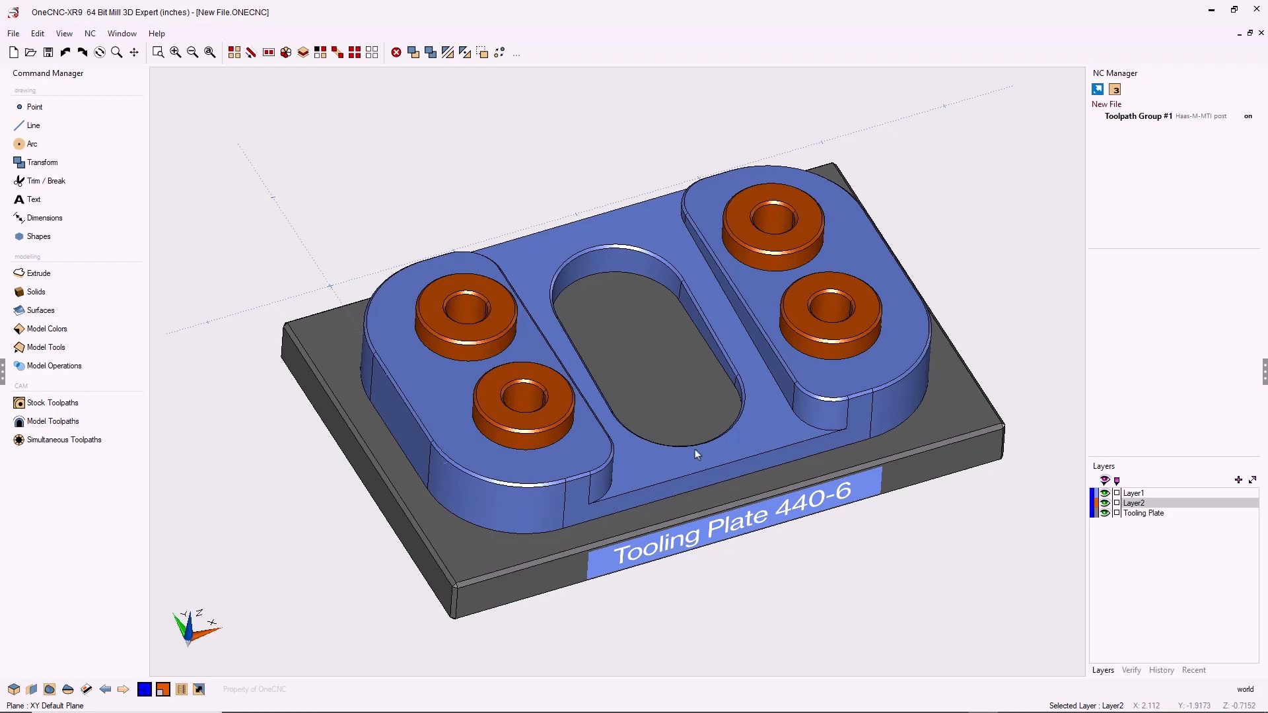
# Toggle the Tooling Plate layer's visibility, and hide Layer2, Layer1 and the Tooling Plate layer.
pyautogui.moveTo(680, 477)
pyautogui.mouseDown(button='middle')
pyautogui.moveTo(660, 353)
pyautogui.moveTo(656, 483)
pyautogui.mouseUp(button='middle')
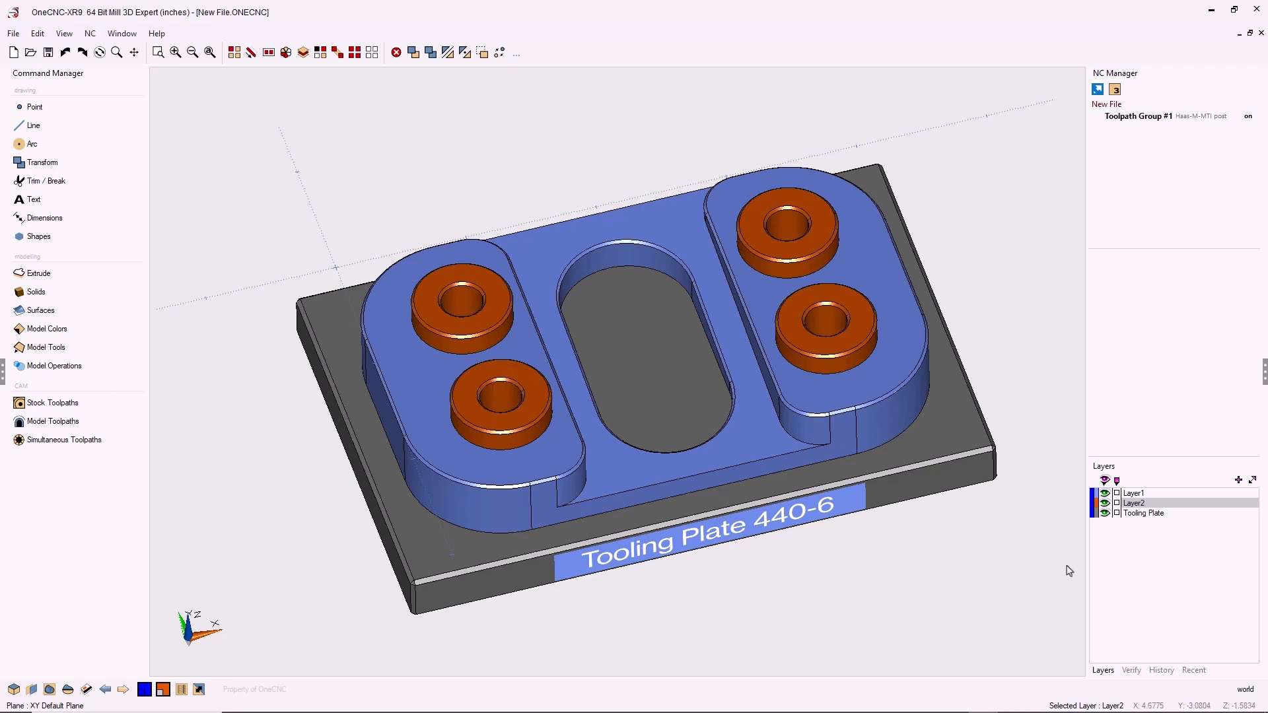
pyautogui.click(1105, 513)
pyautogui.click(1104, 513)
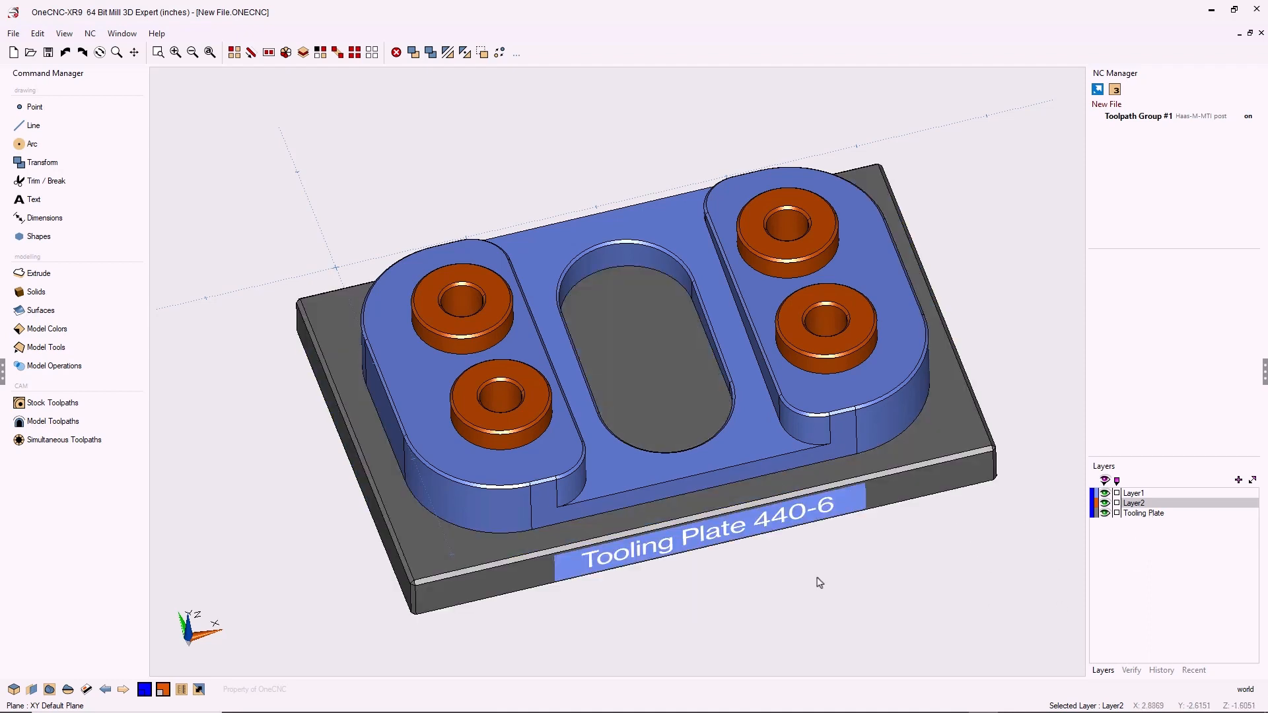
pyautogui.click(1104, 503)
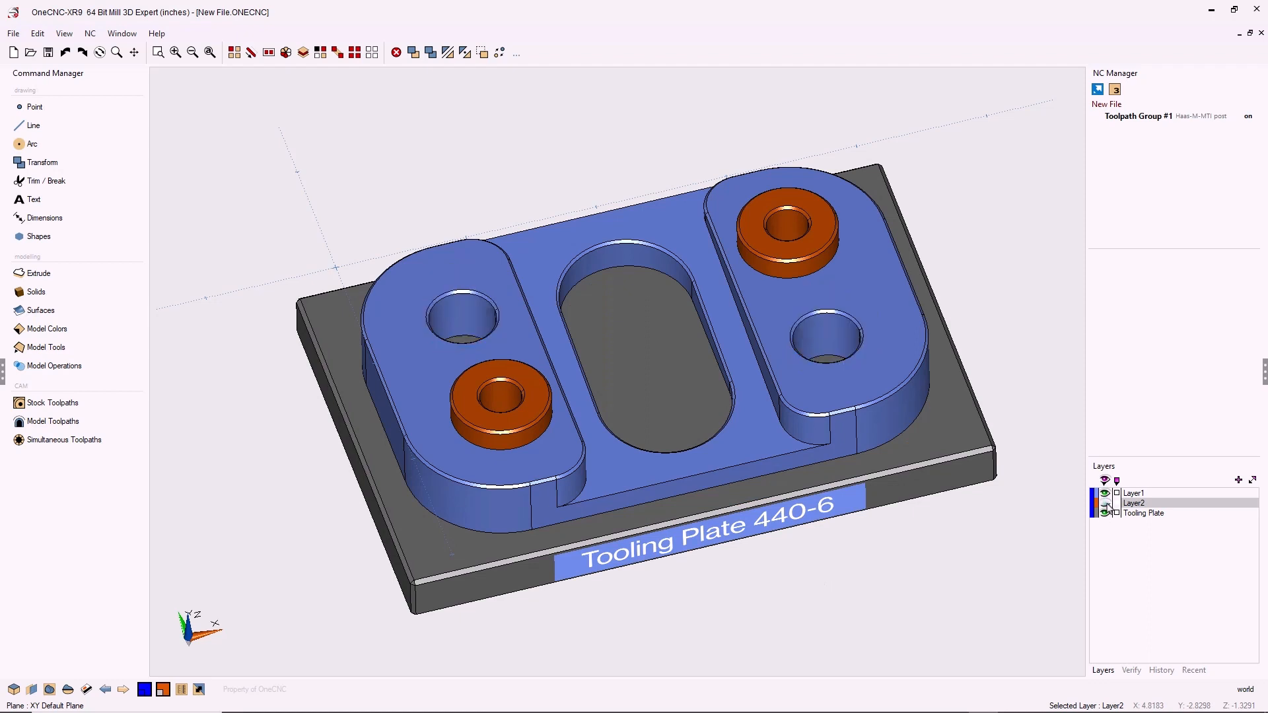
pyautogui.click(1104, 493)
pyautogui.click(1105, 513)
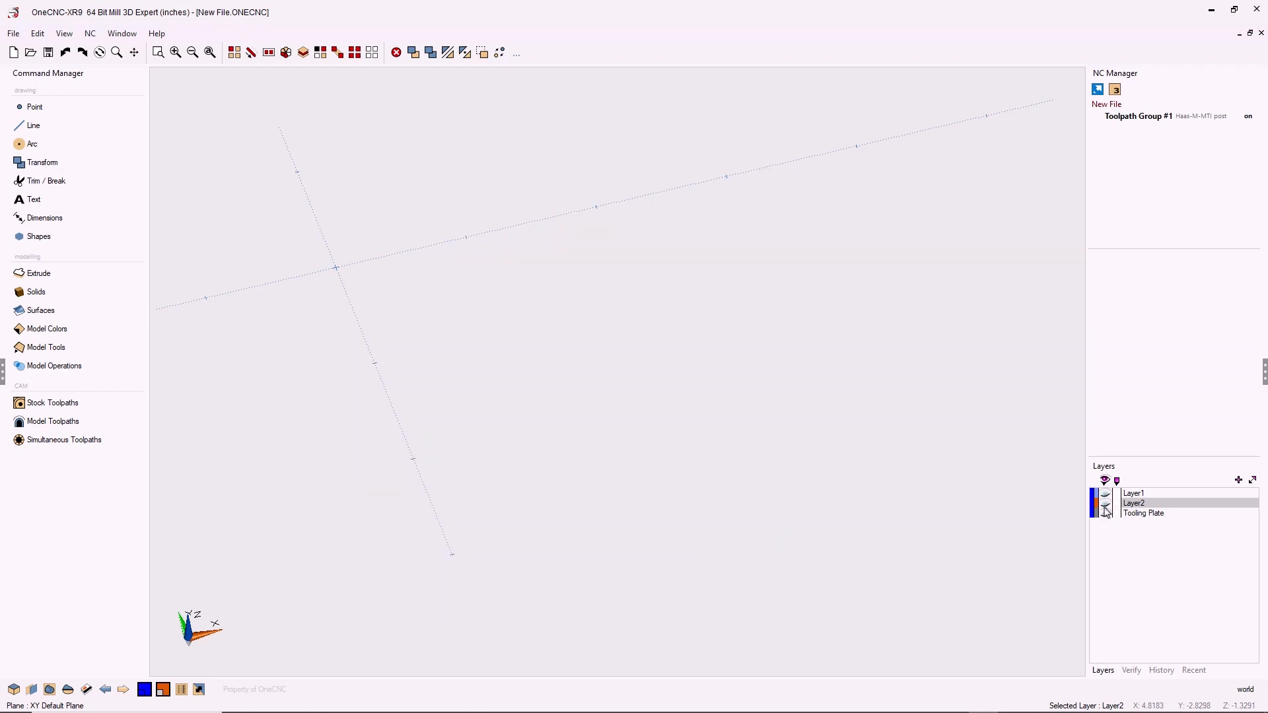
# Show Layer1 and Layer2 again, toggling Layer2 off and on to check which bushings belong to it.
pyautogui.click(1104, 503)
pyautogui.click(1105, 494)
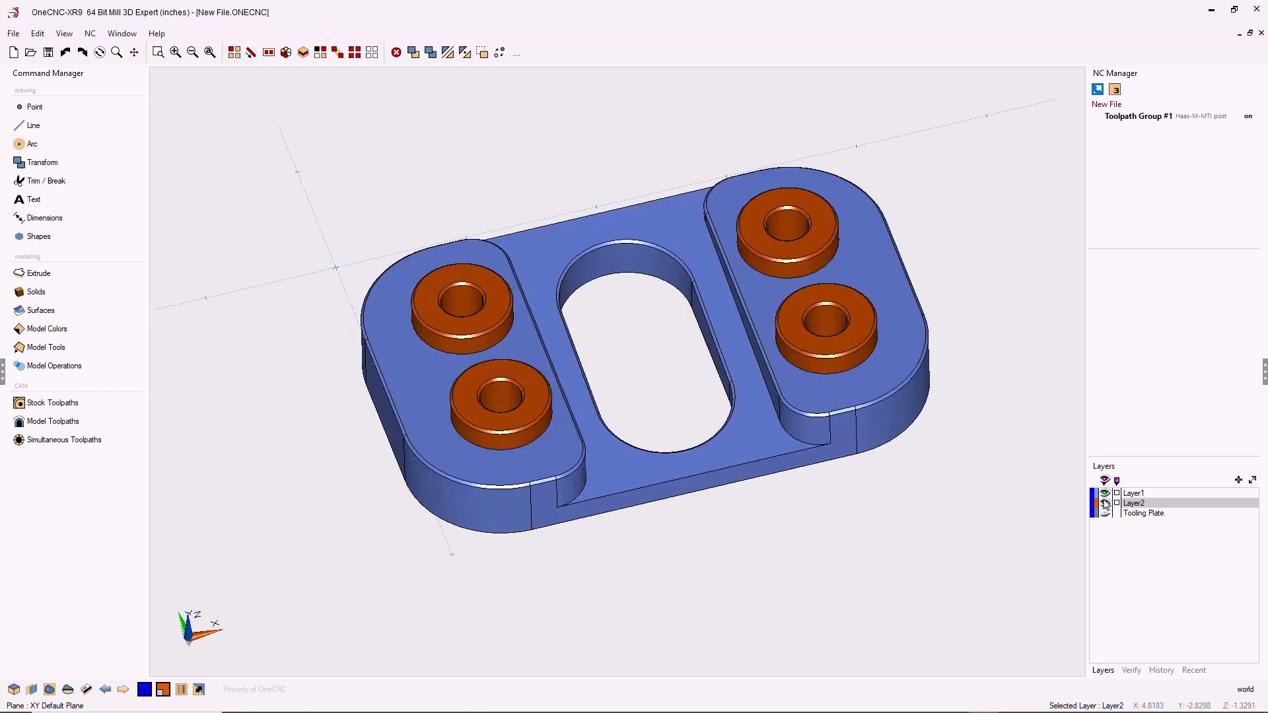
pyautogui.click(1105, 503)
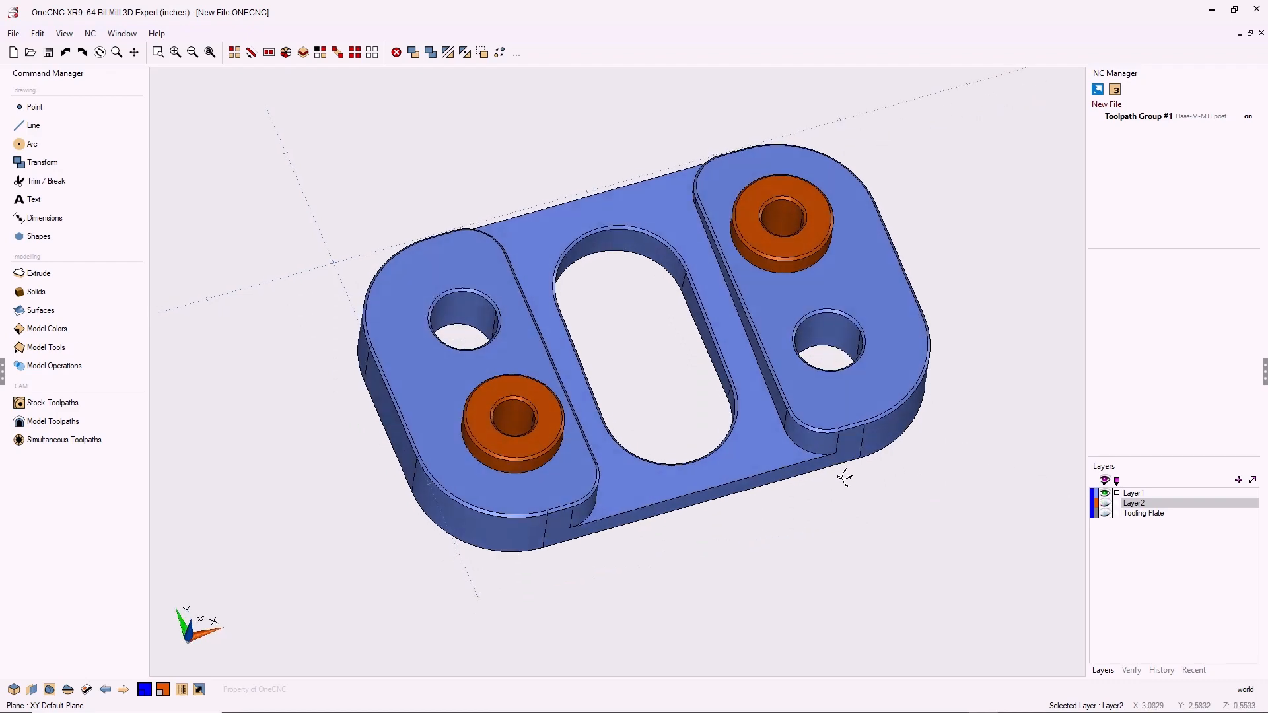
pyautogui.moveTo(911, 467); pyautogui.dragTo(854, 445, button='middle')
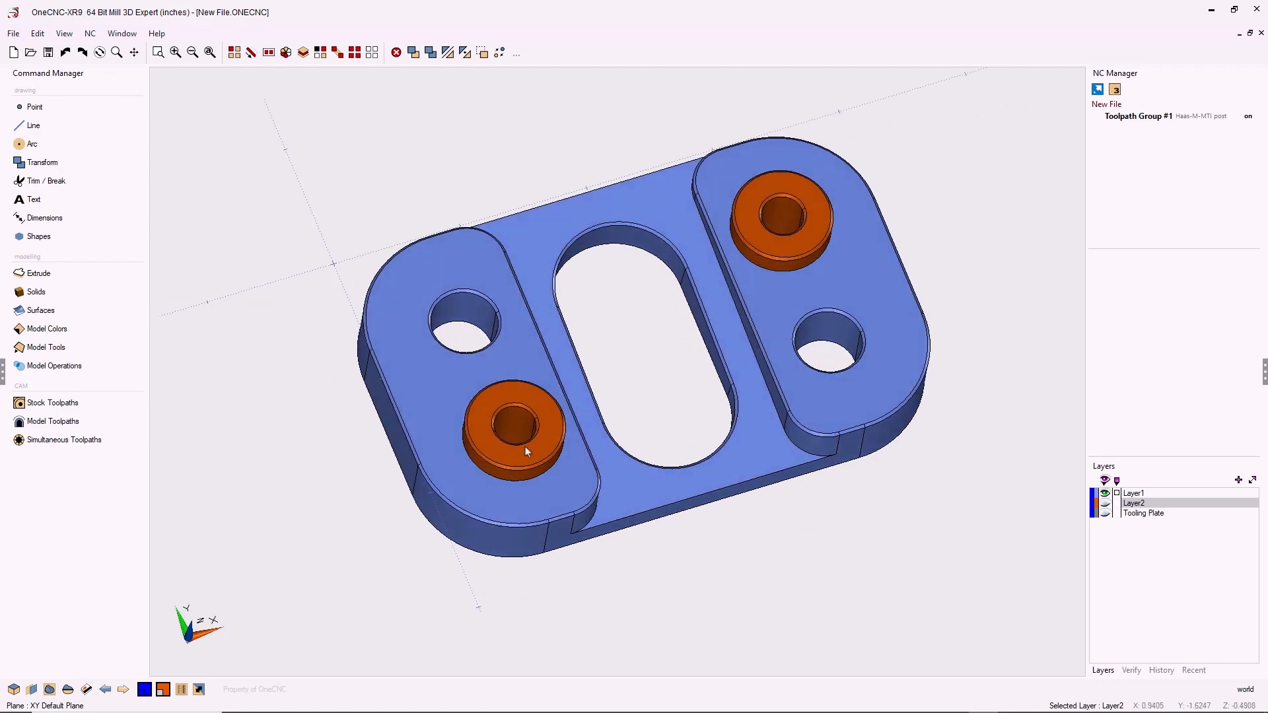
pyautogui.click(1105, 503)
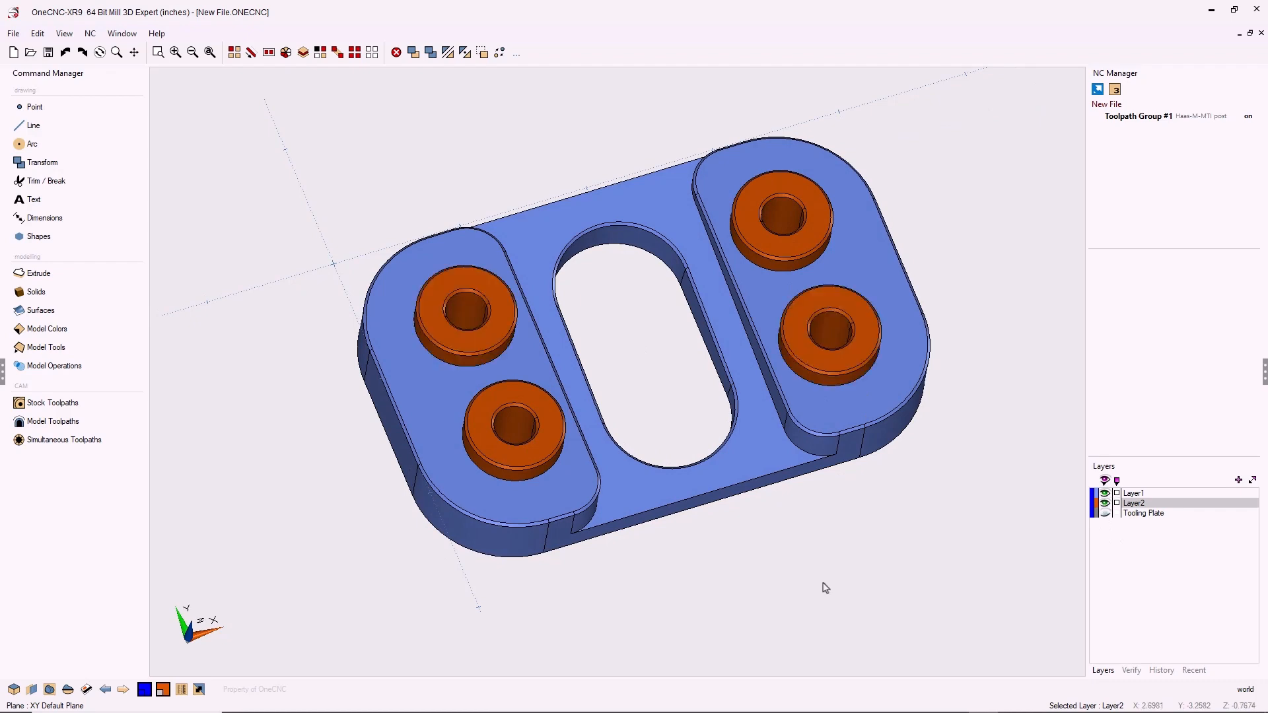
pyautogui.moveTo(823, 588); pyautogui.dragTo(834, 535, button='middle')
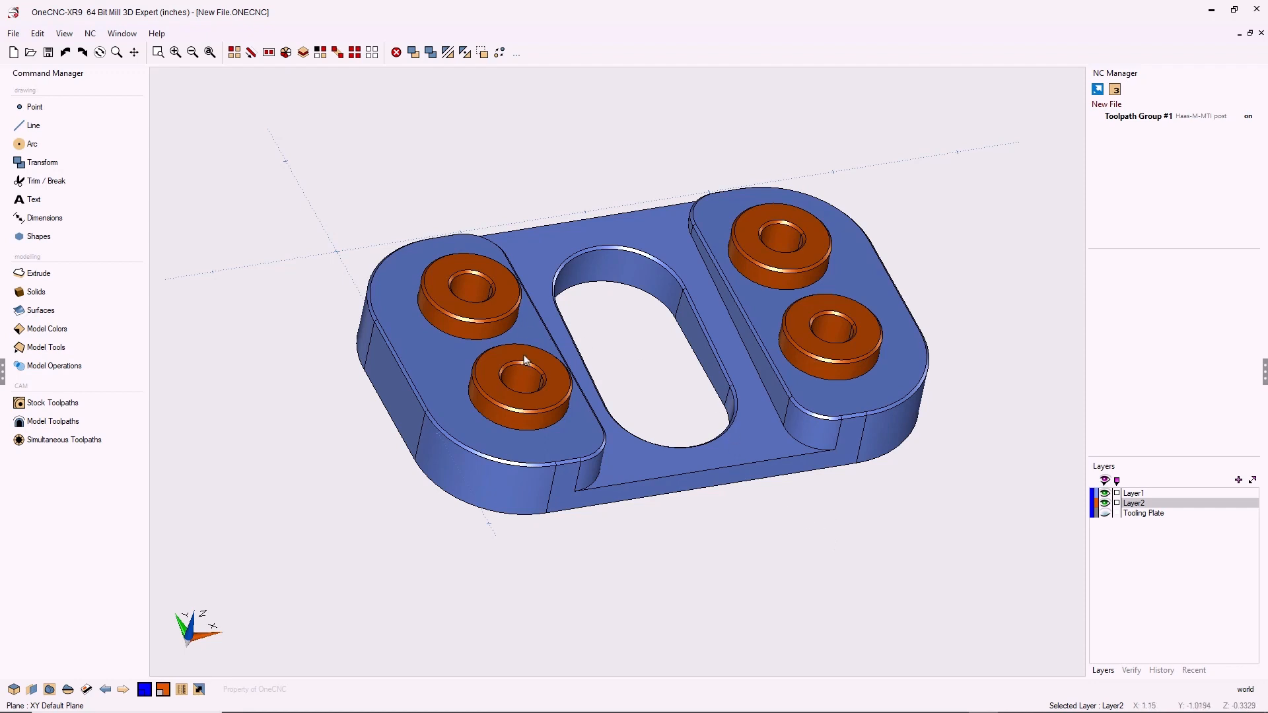
# Select all four orange bushings on the plate.
pyautogui.press('s')
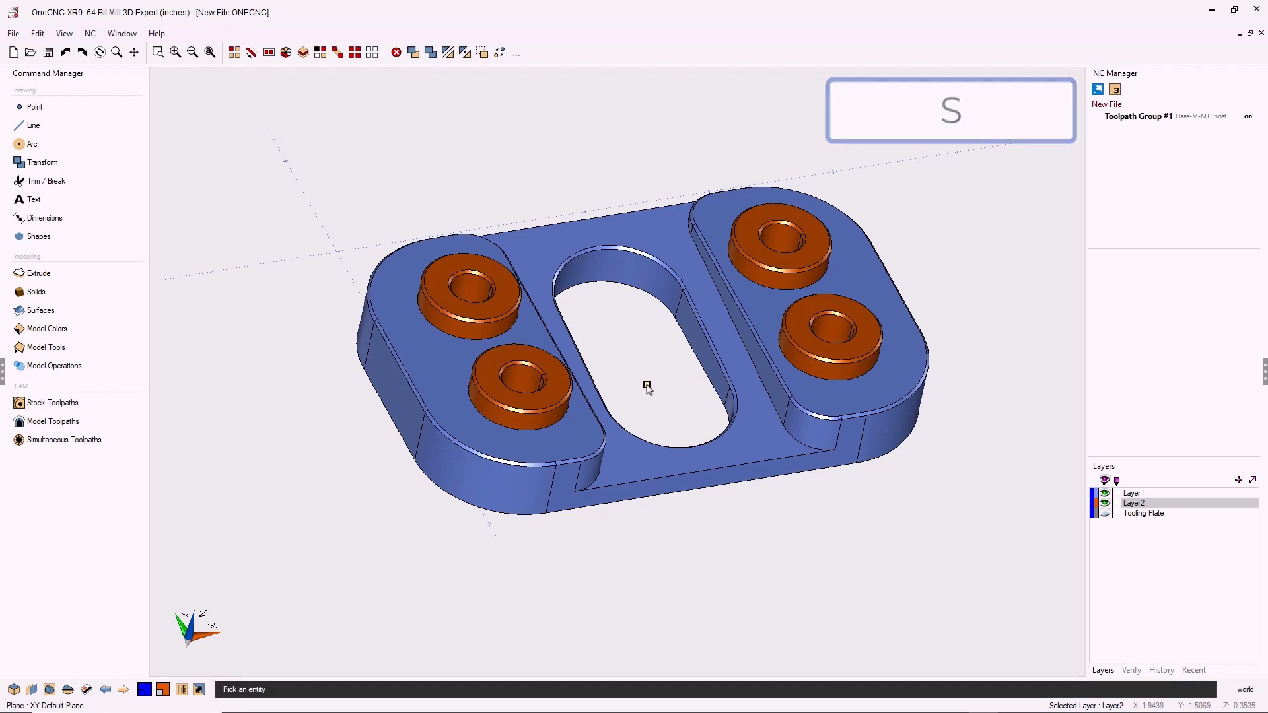
pyautogui.click(494, 311)
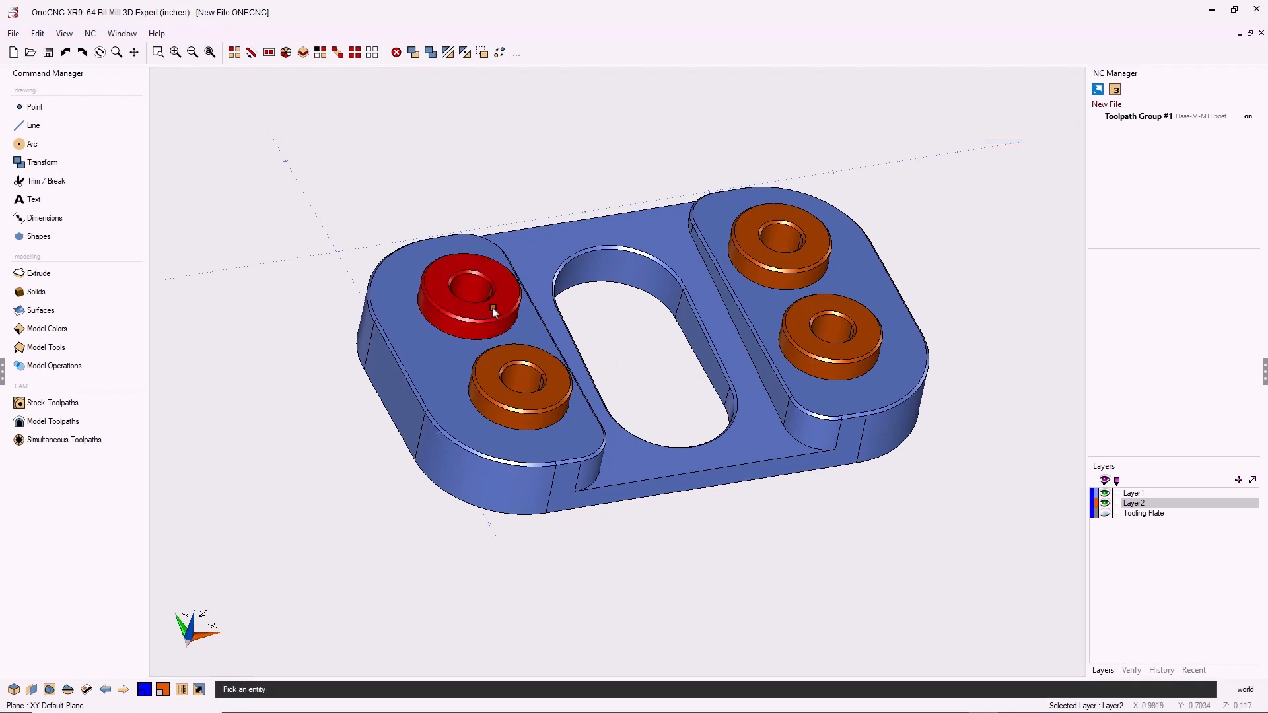
pyautogui.click(515, 358)
pyautogui.click(796, 331)
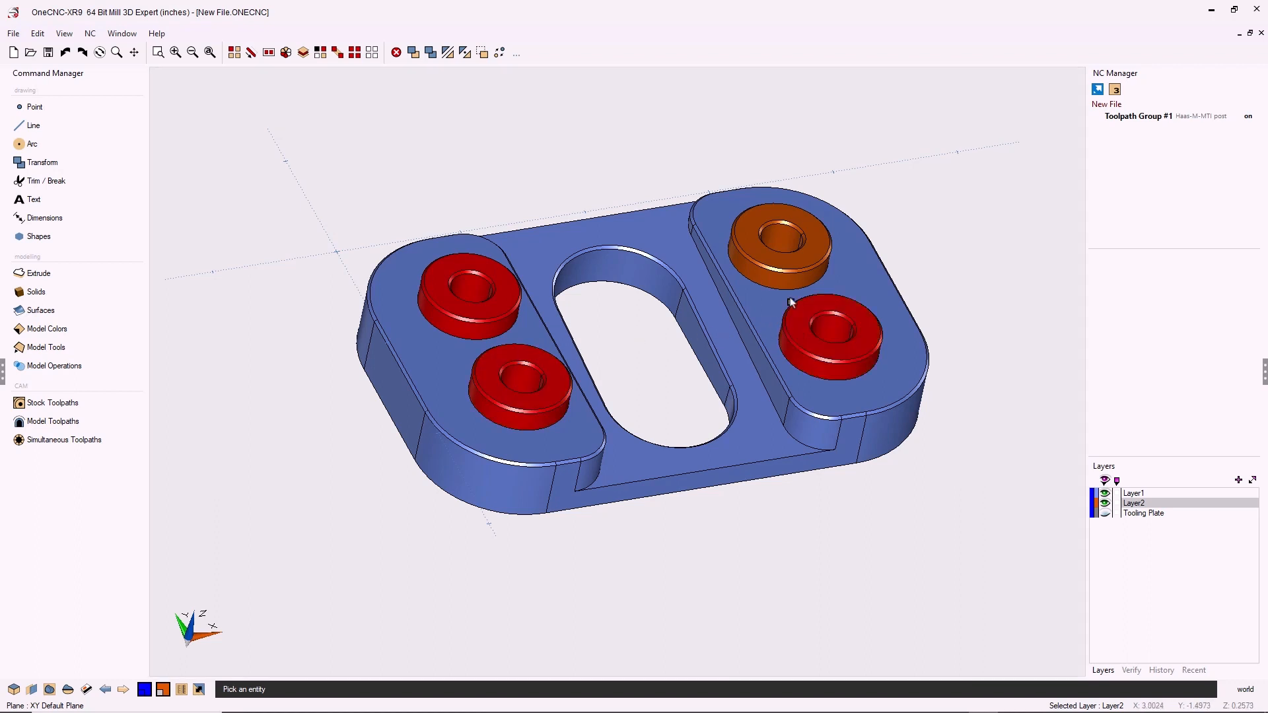
pyautogui.click(790, 267)
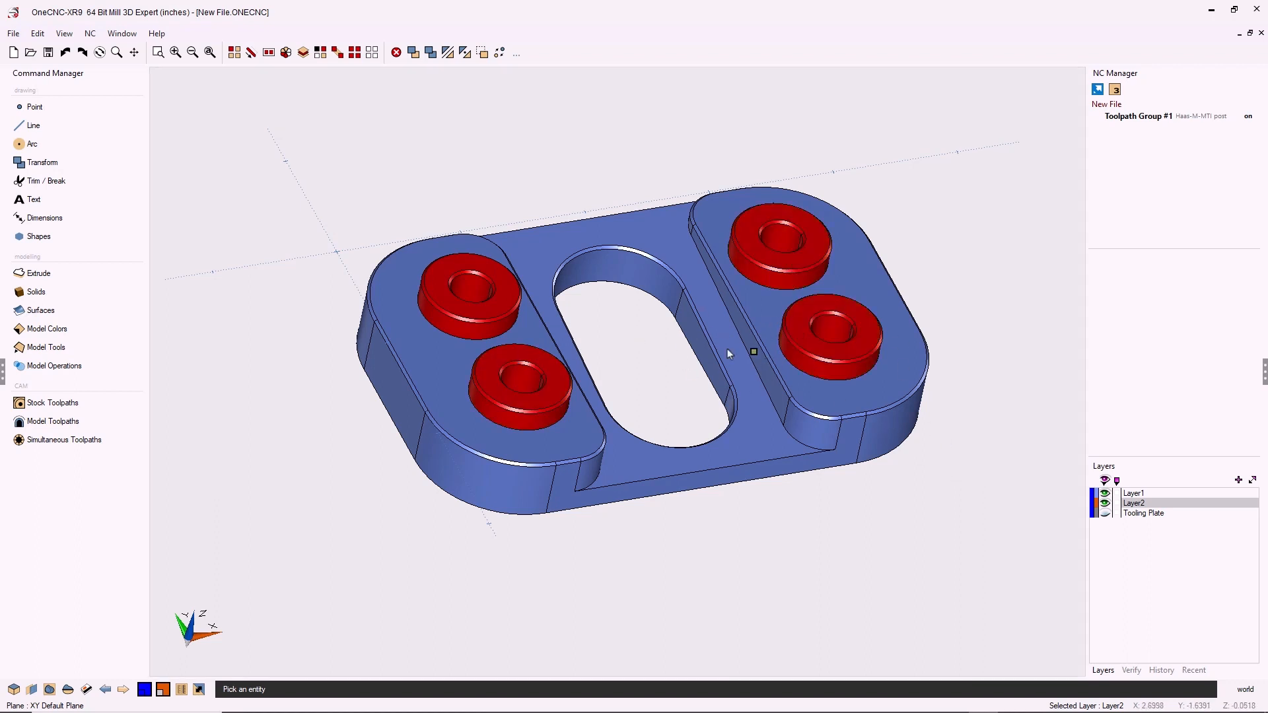
pyautogui.press('s')
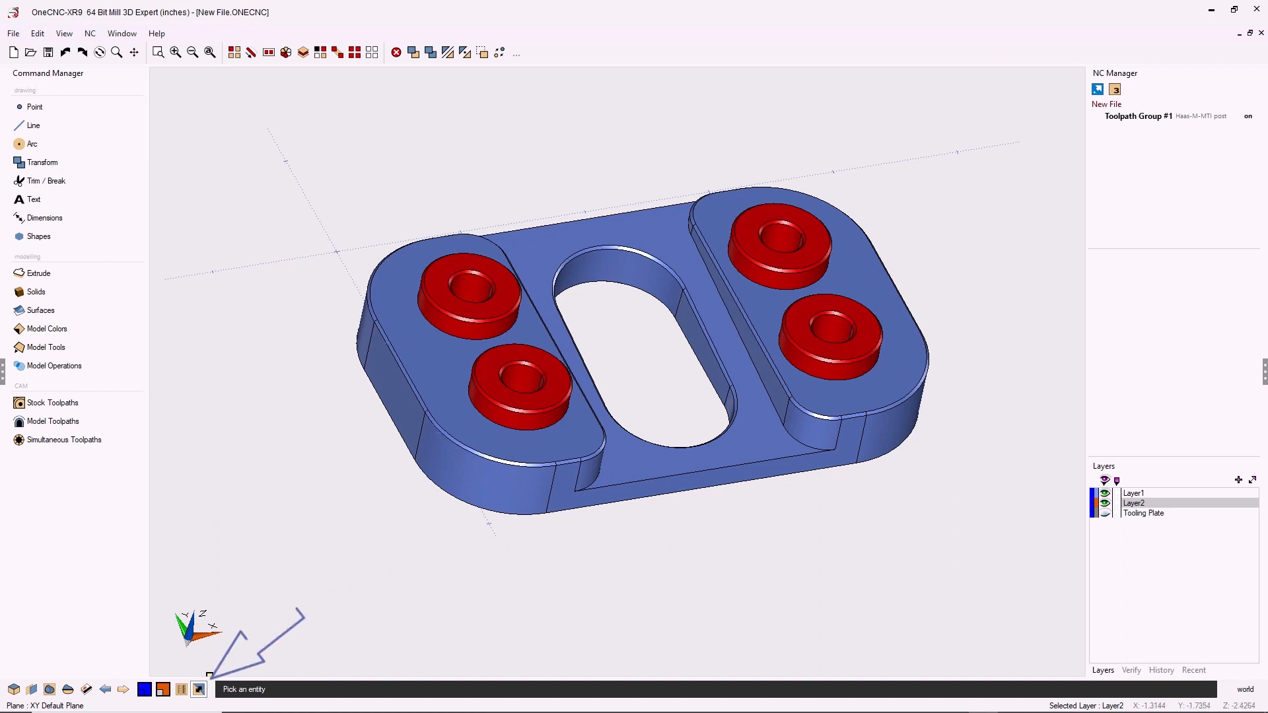
# Start modifying the selected bushings' attributes and include Layer among the attributes to change.
pyautogui.click(198, 689)
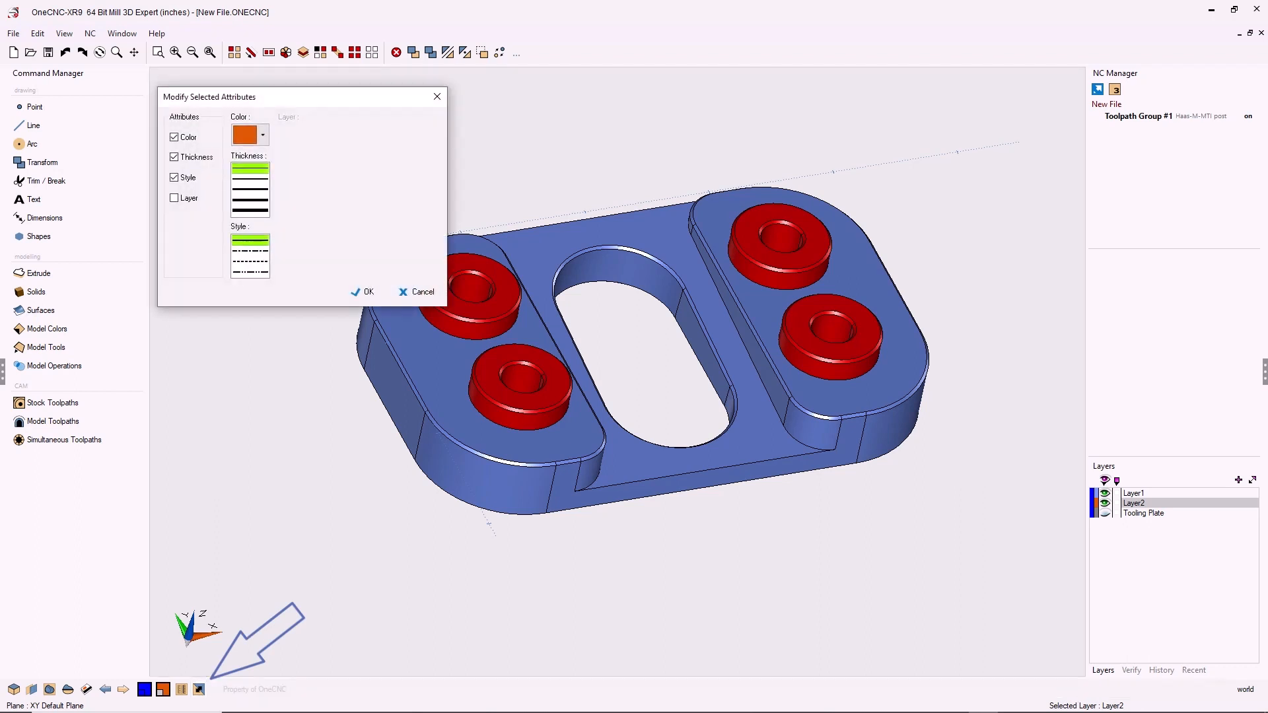
pyautogui.moveTo(331, 103); pyautogui.dragTo(329, 90)
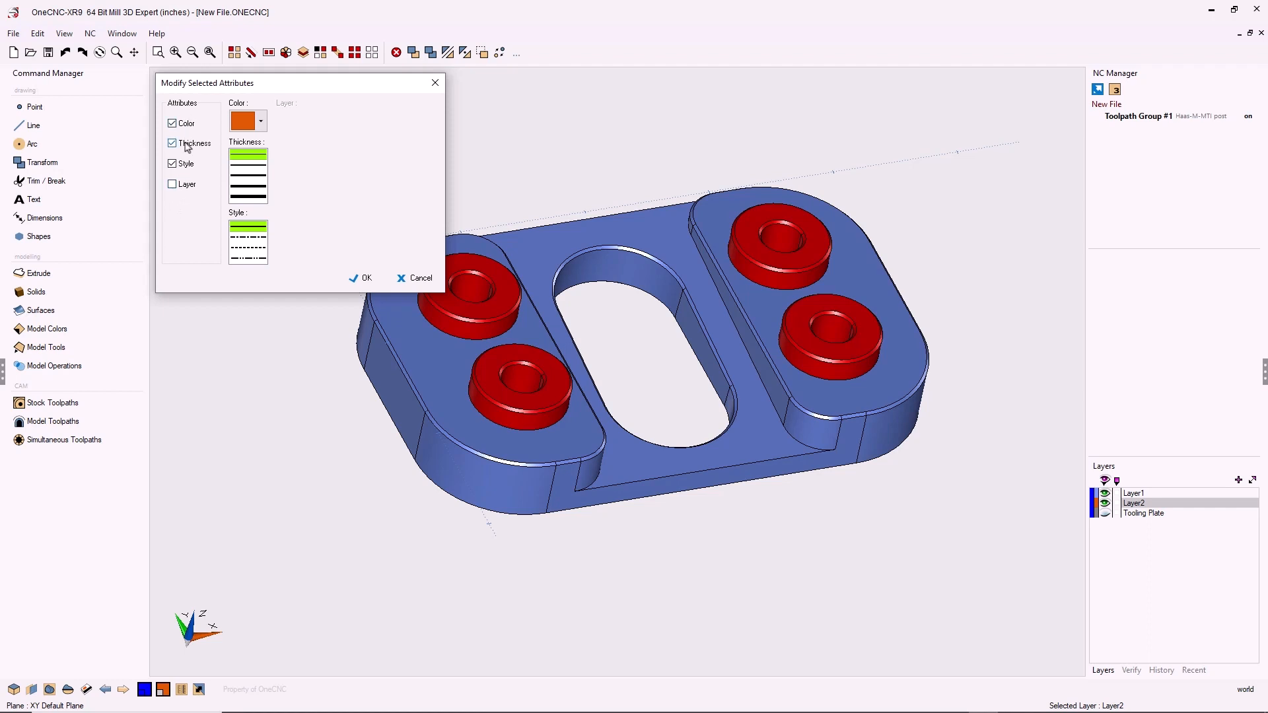
pyautogui.click(173, 185)
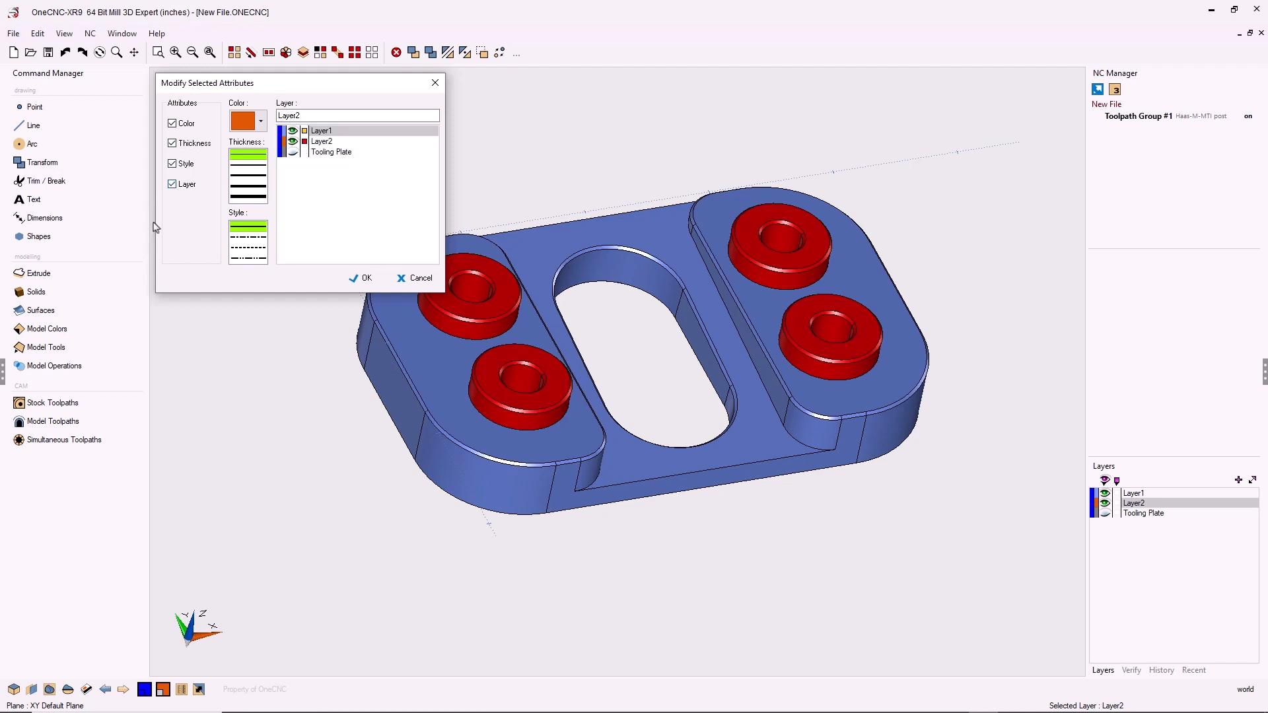
# Try Layer2, Tooling Plate and Layer1 as the destination layer for the selected bushings.
pyautogui.click(323, 142)
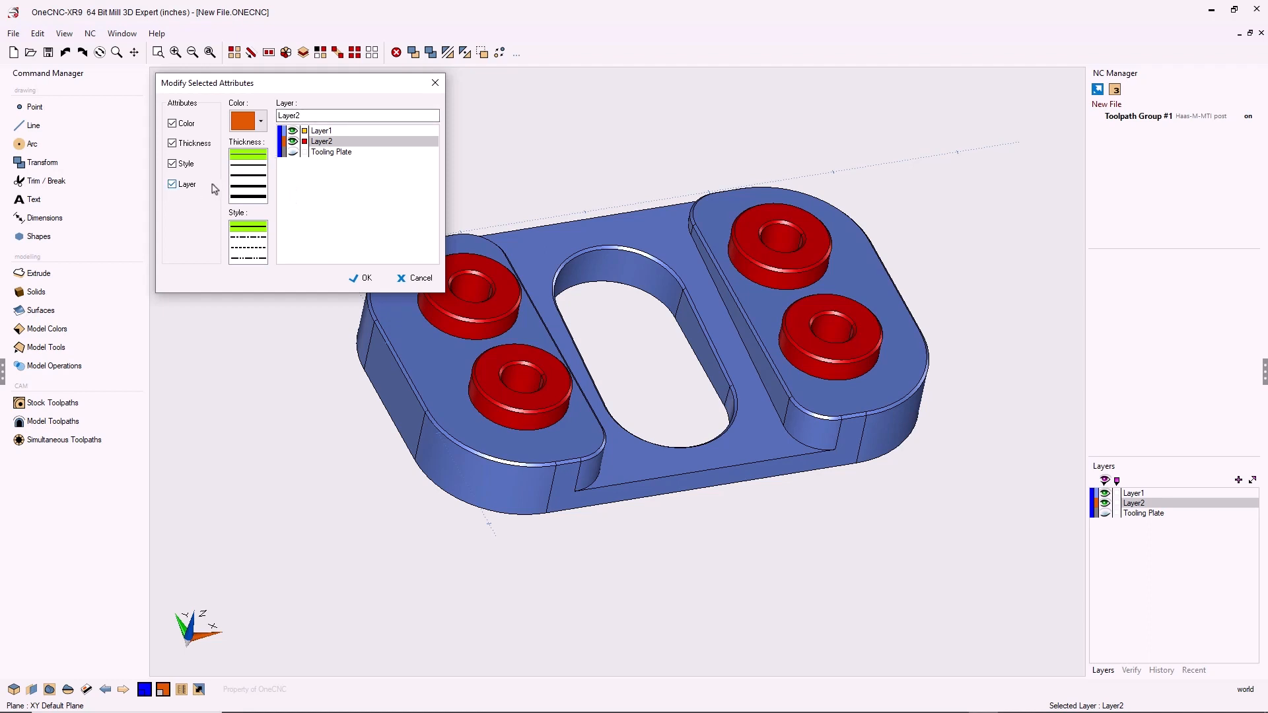
pyautogui.click(333, 153)
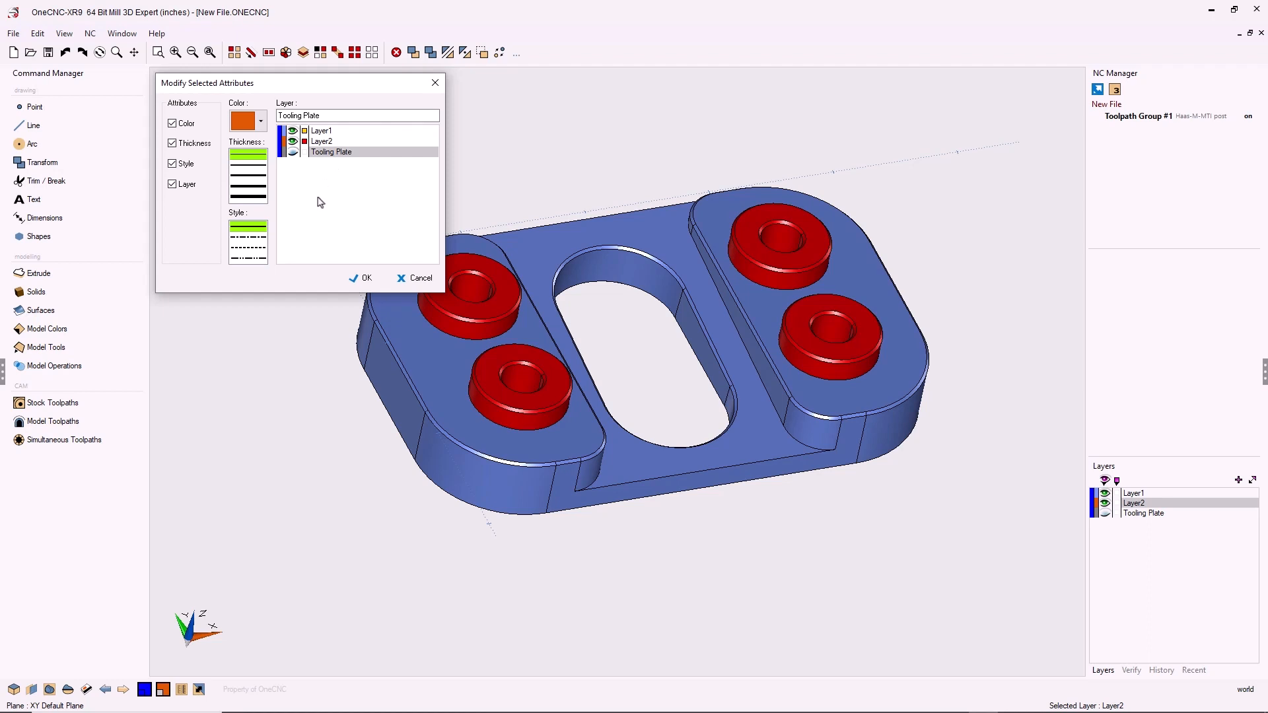
pyautogui.click(326, 133)
pyautogui.click(324, 141)
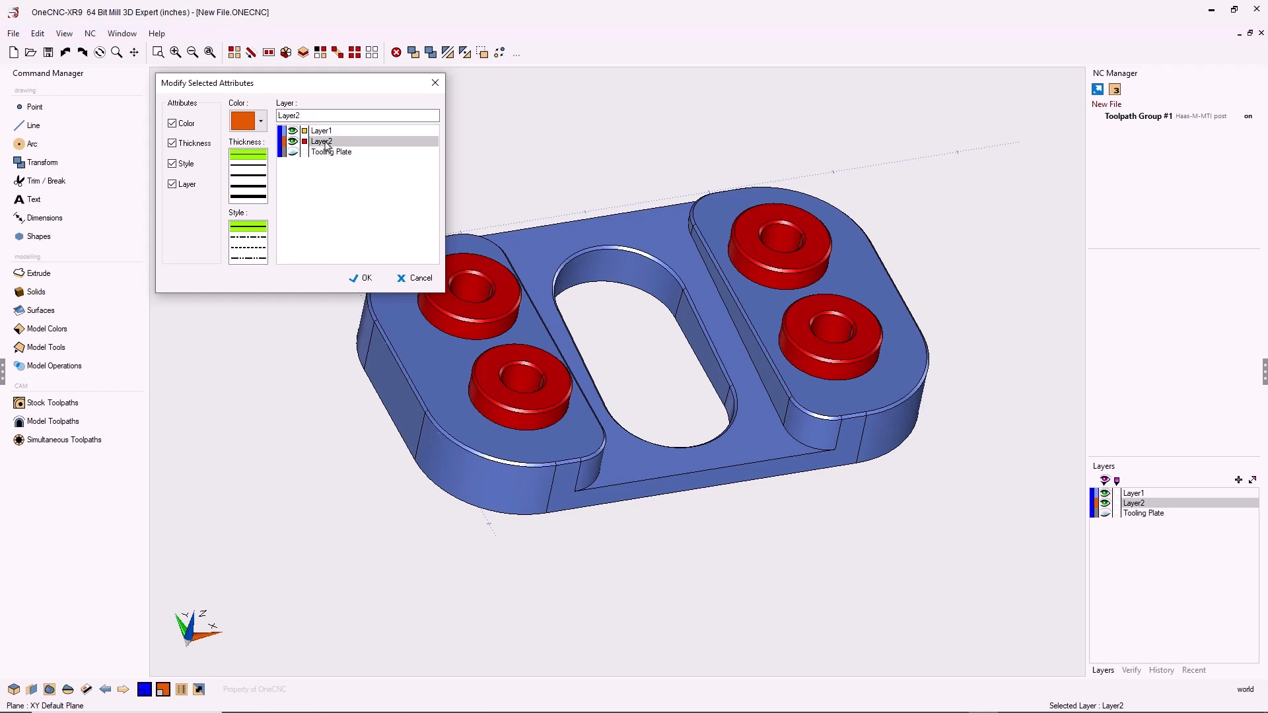
pyautogui.click(324, 152)
pyautogui.click(324, 142)
pyautogui.click(324, 131)
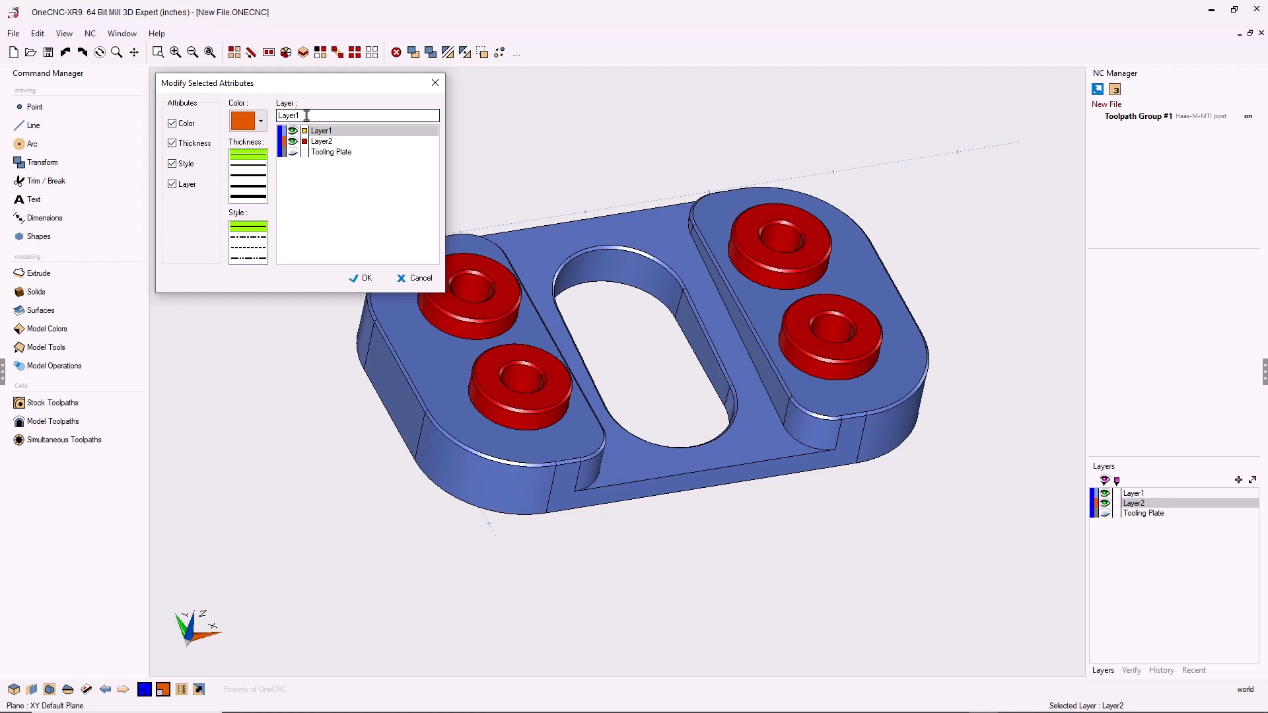
# Move the selected bushings to a new layer named Bushings.
pyautogui.moveTo(306, 114); pyautogui.dragTo(275, 114)
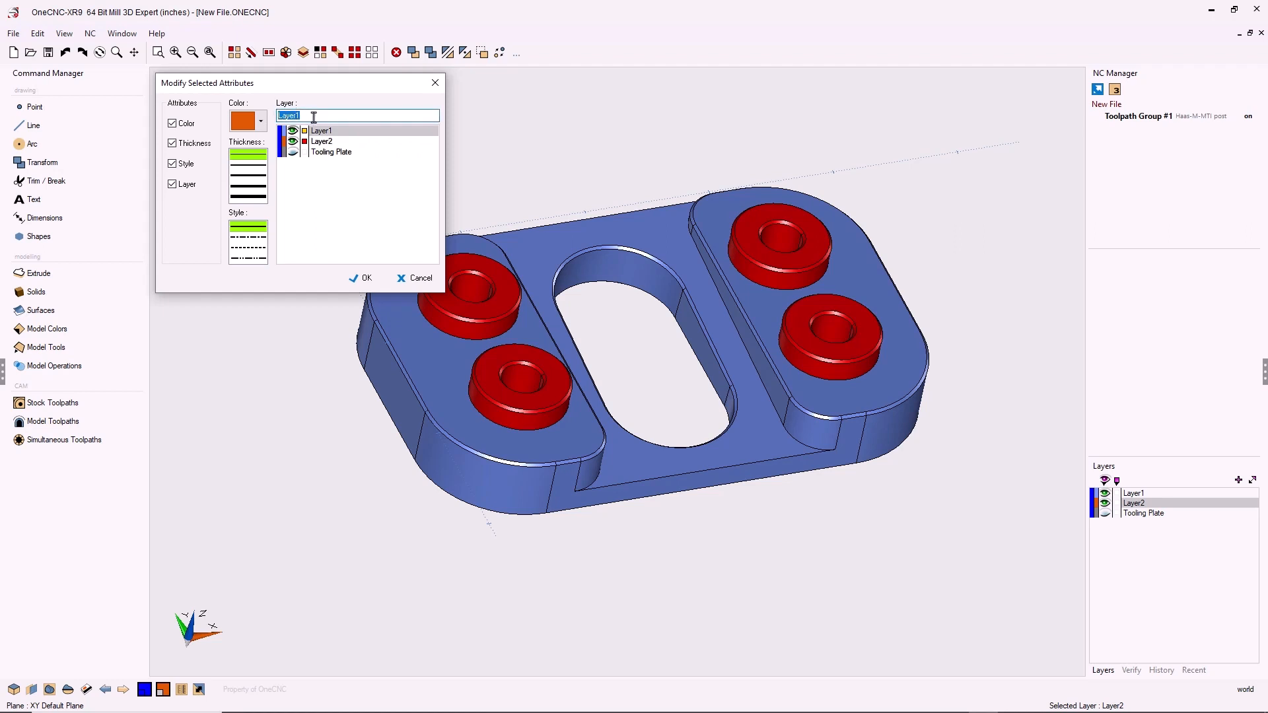
pyautogui.write('Bushings')
pyautogui.click(366, 279)
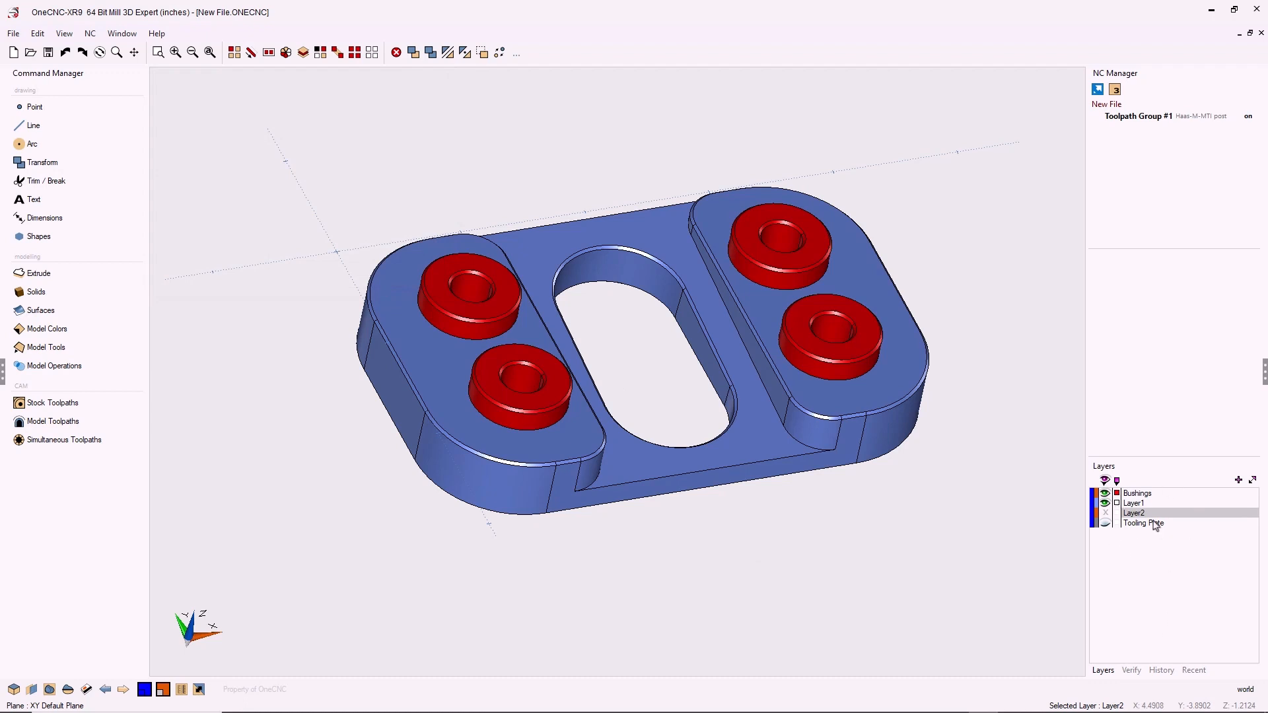
# Toggle the Bushings layer off and on to check that it controls all four bushings.
pyautogui.click(1105, 494)
pyautogui.click(1105, 494)
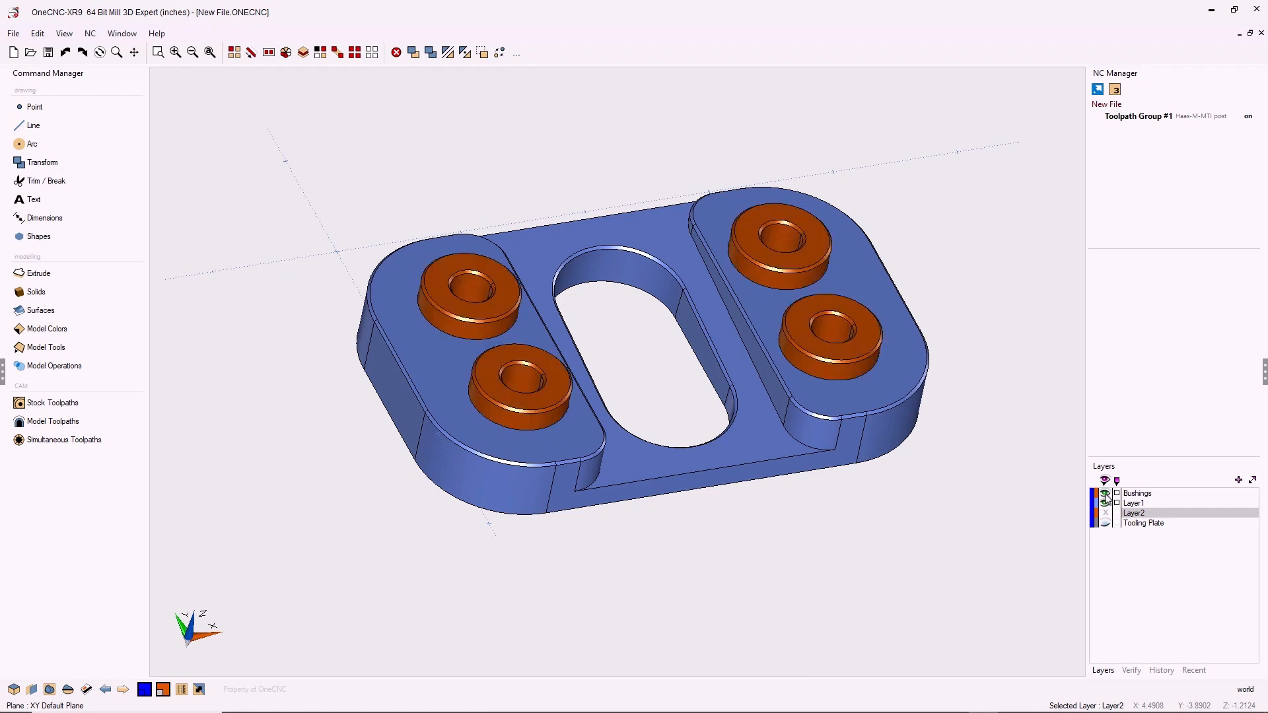
pyautogui.click(1105, 494)
pyautogui.click(1105, 494)
# Show the Tooling Plate layer and purge the empty layers from the file.
pyautogui.rightClick(1136, 516)
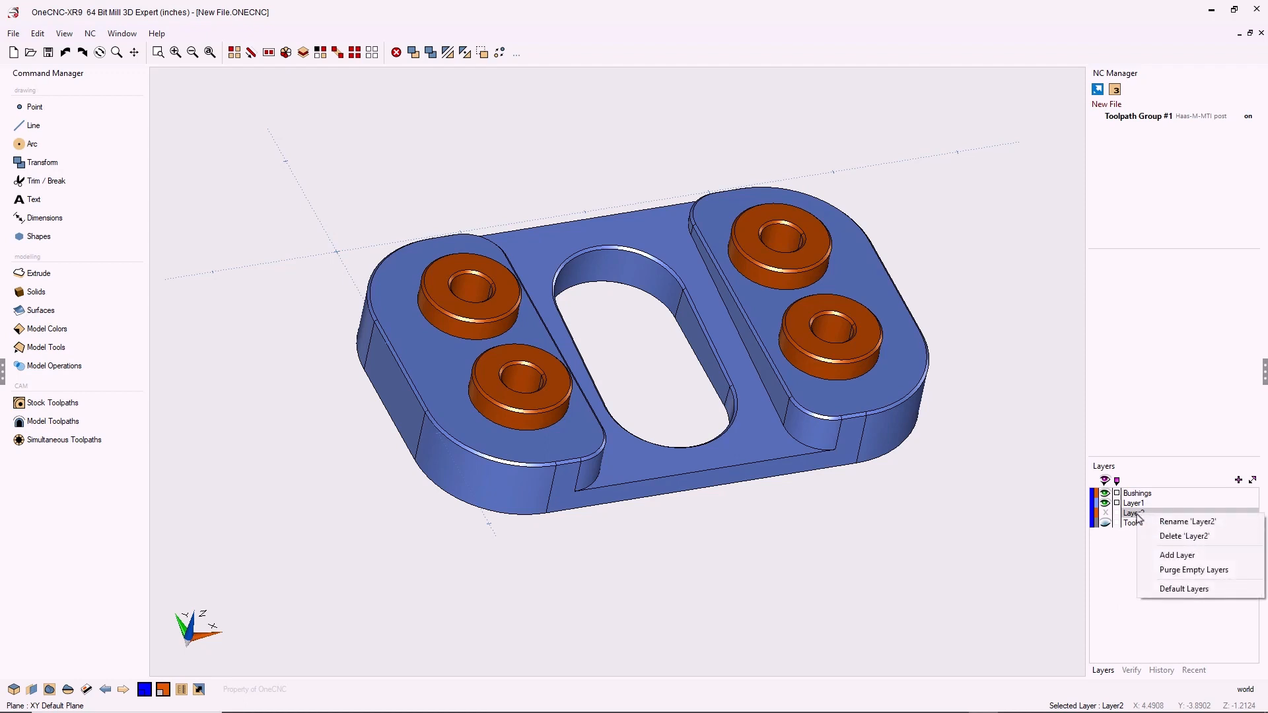
pyautogui.click(1107, 591)
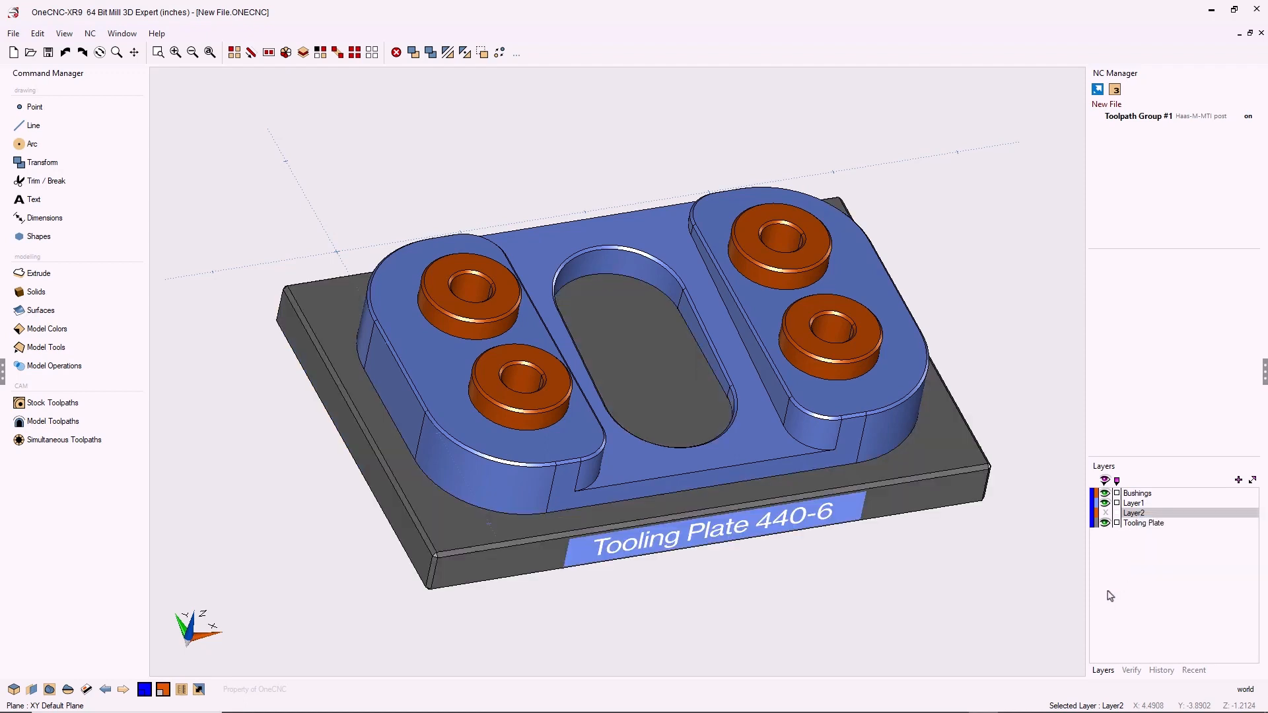
pyautogui.rightClick(1166, 567)
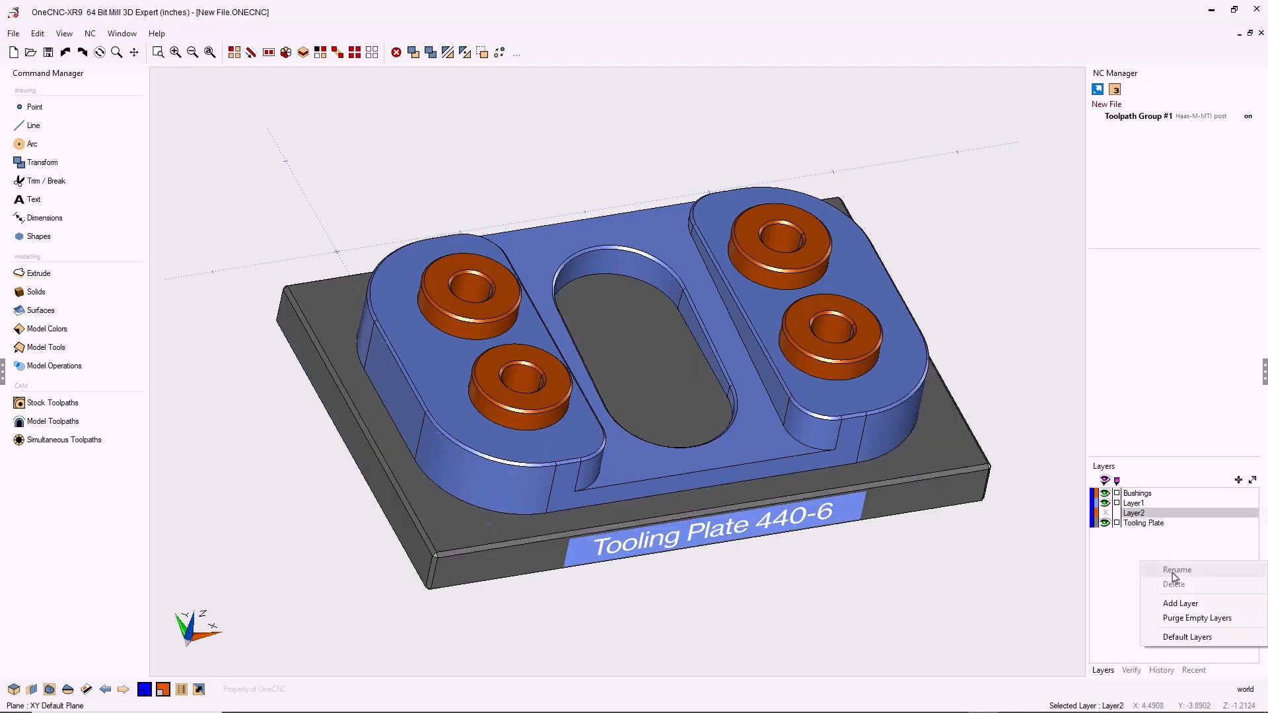
pyautogui.click(1193, 619)
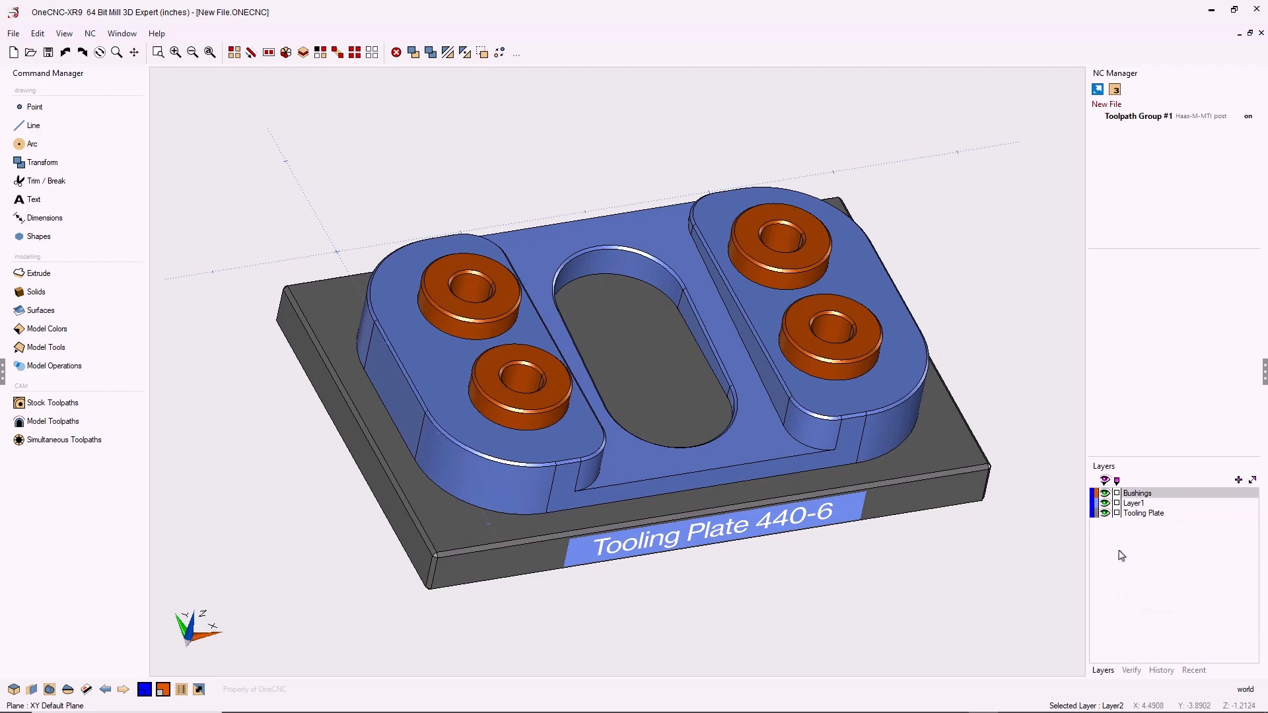
# Hide Layer1 and the Tooling Plate layer to isolate the four bushings.
pyautogui.moveTo(985, 368)
pyautogui.mouseDown(button='middle')
pyautogui.moveTo(971, 380)
pyautogui.moveTo(976, 369)
pyautogui.moveTo(985, 383)
pyautogui.mouseUp(button='middle')
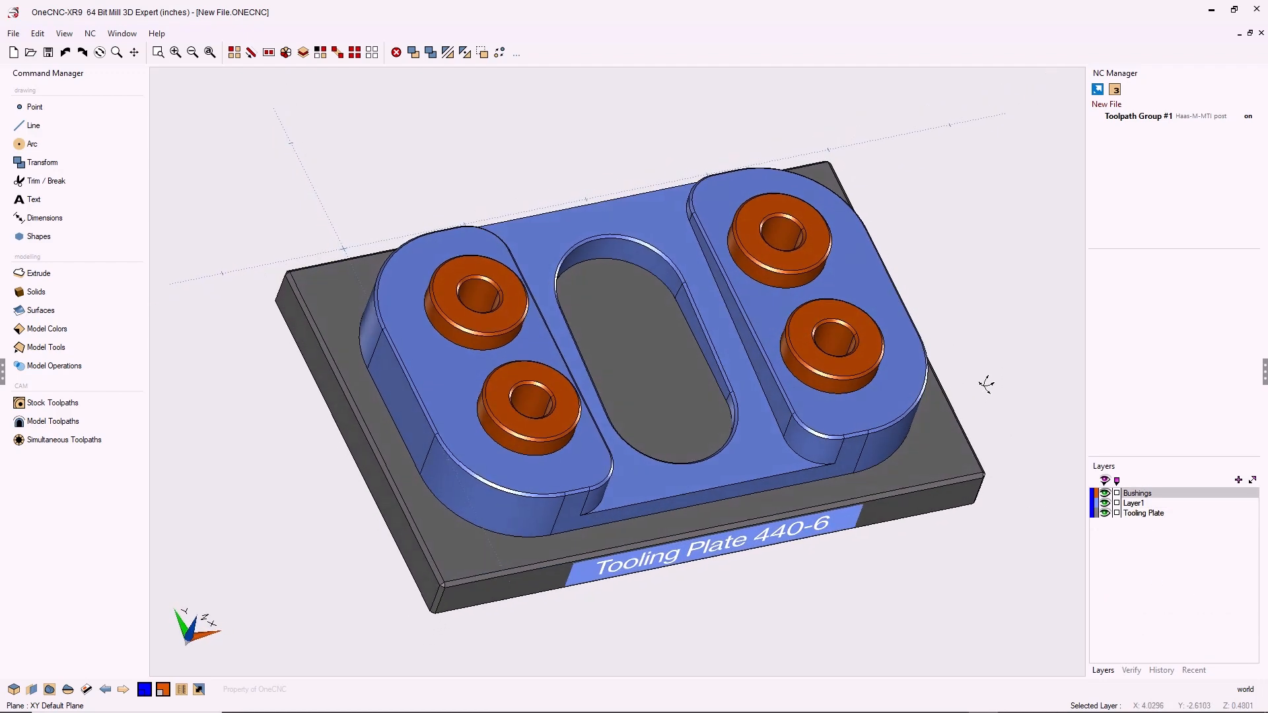
pyautogui.click(1105, 504)
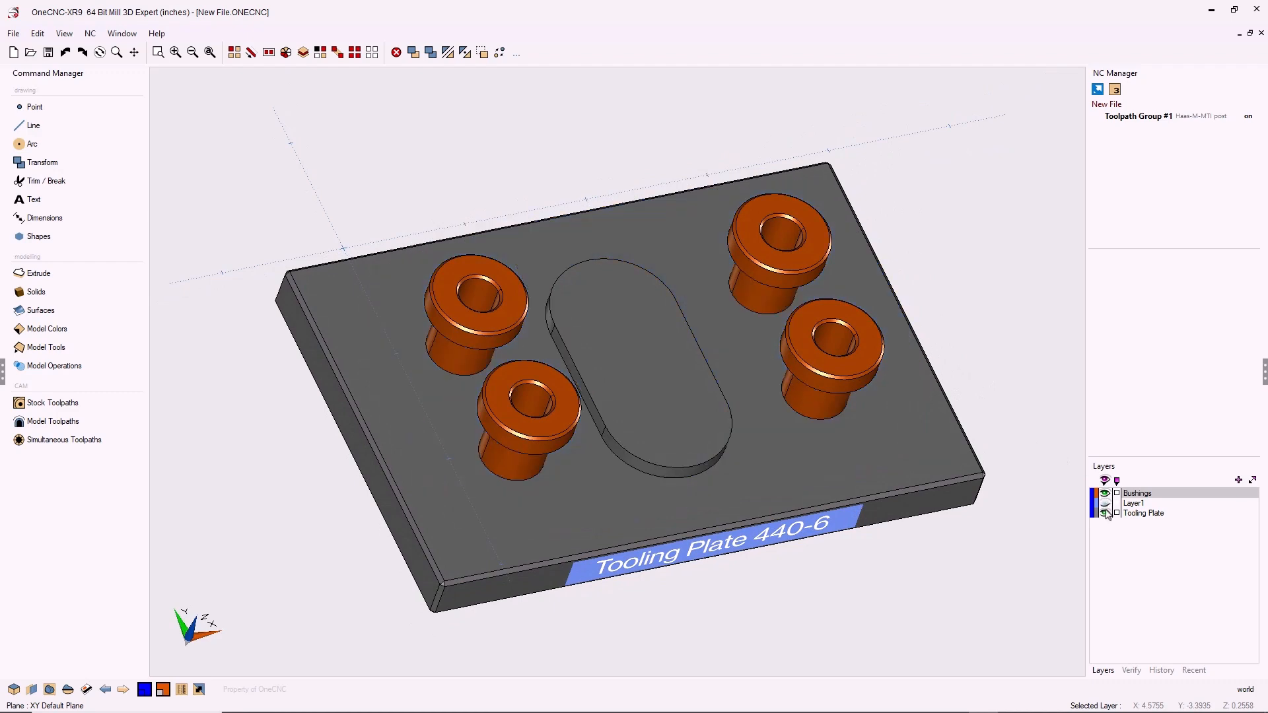
pyautogui.click(1105, 513)
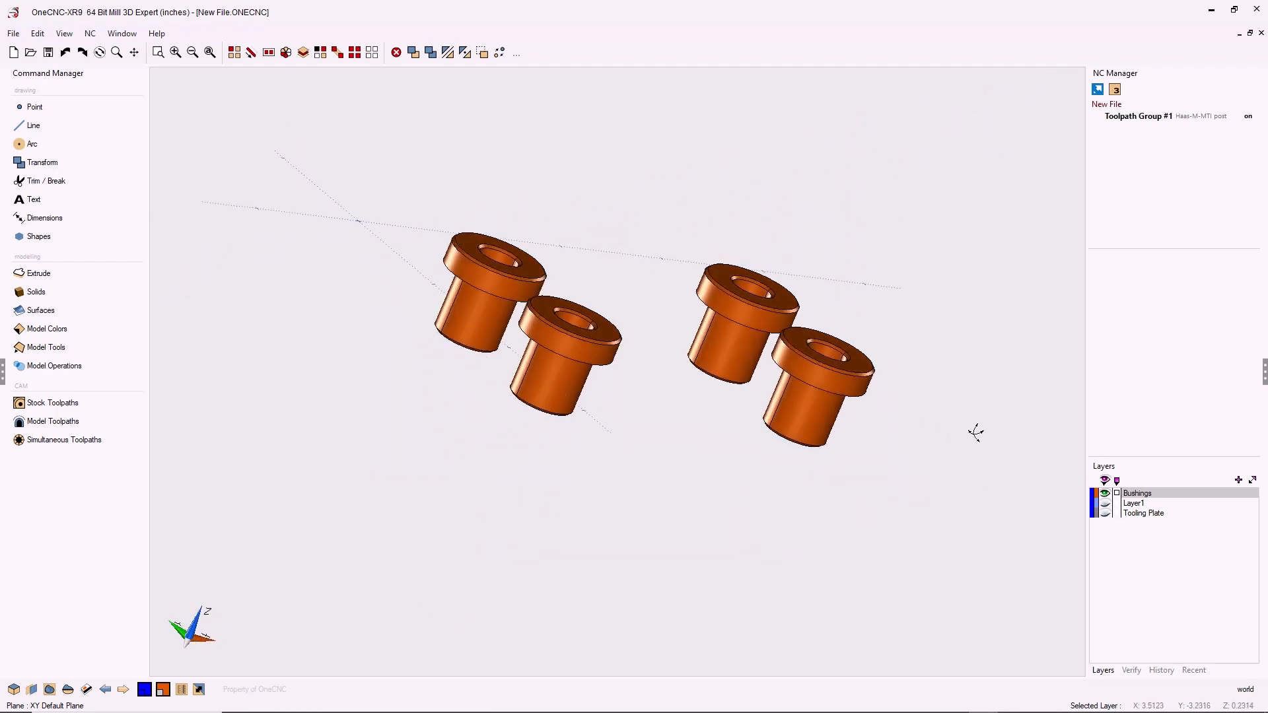